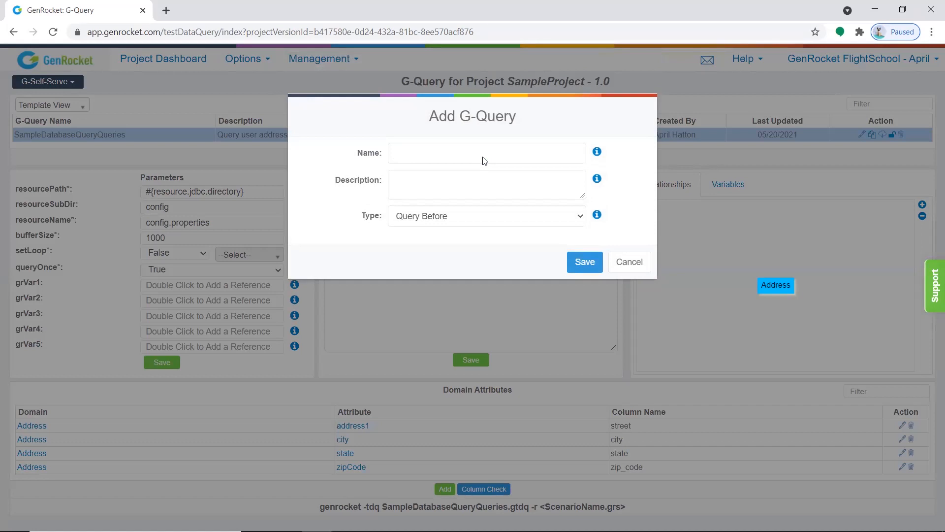
Create a CSV List G-Query named SampleCSVQuery with the description "Query address from a CSV file".
{"action": "left_click", "coordinate": [451, 175]}
{"action": "type", "text": "Query address from a CSV file"}
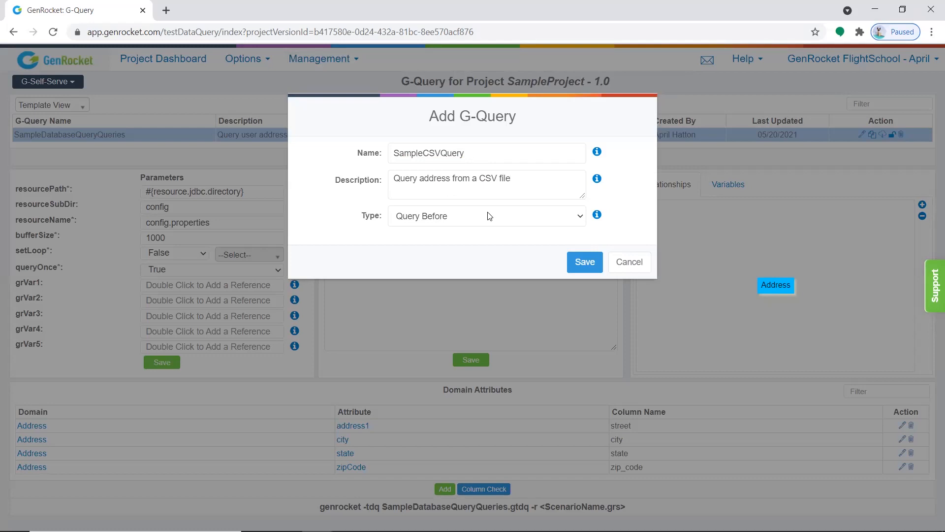
{"action": "left_click", "coordinate": [533, 218]}
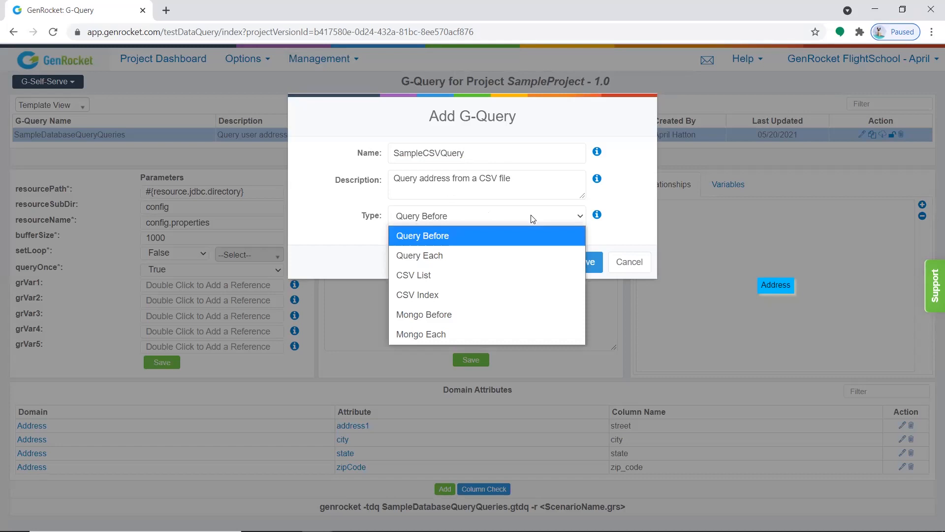
{"action": "left_click", "coordinate": [412, 273]}
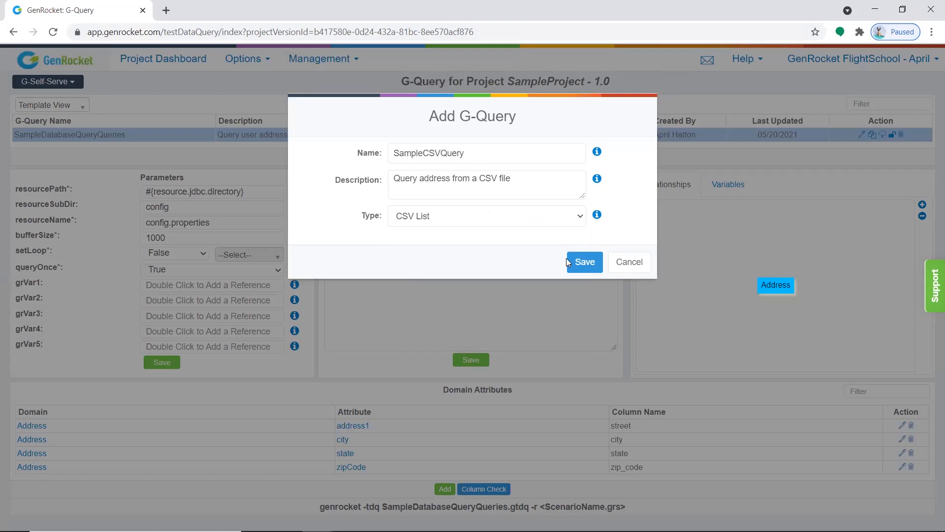
{"action": "left_click", "coordinate": [585, 262]}
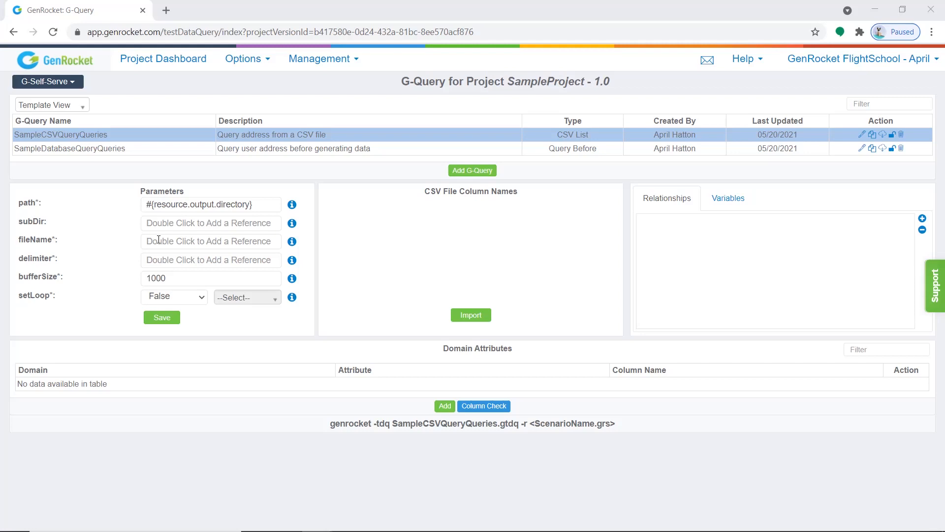
Set the query's file name to Address.csv and its delimiter to a comma, and save the parameters.
{"action": "type", "text": "Addre"}
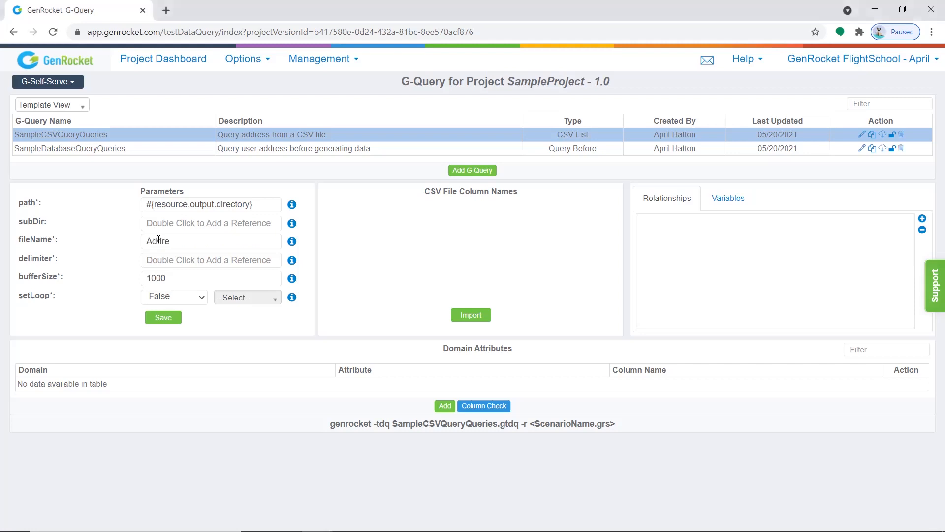
{"action": "type", "text": "ss.csv"}
{"action": "left_click", "coordinate": [172, 261]}
{"action": "type", "text": ","}
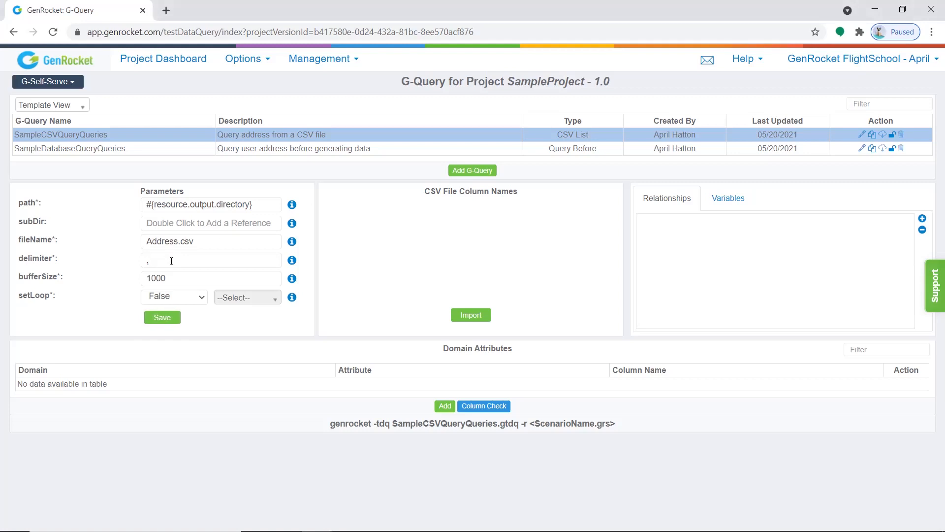
{"action": "left_click", "coordinate": [160, 318]}
Import the CSV file column names from Address.csv.
{"action": "left_click", "coordinate": [480, 316]}
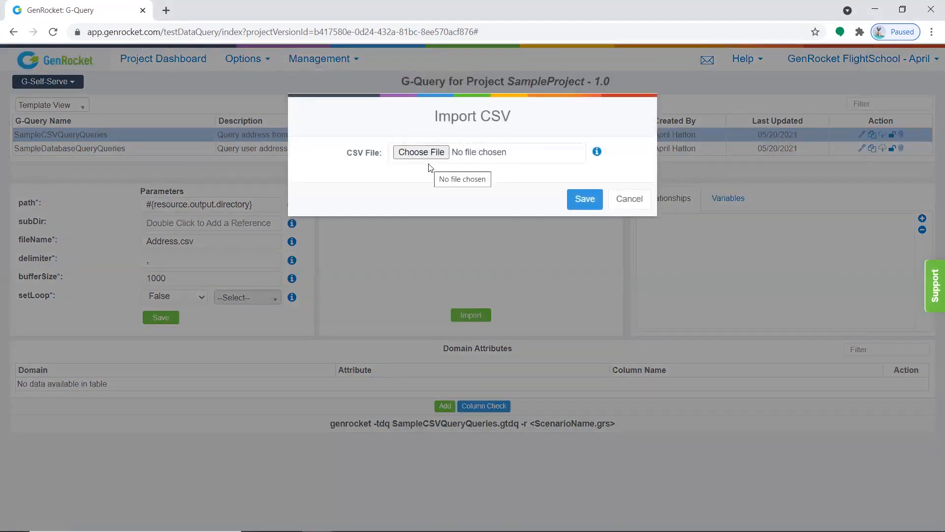
{"action": "left_click", "coordinate": [427, 155]}
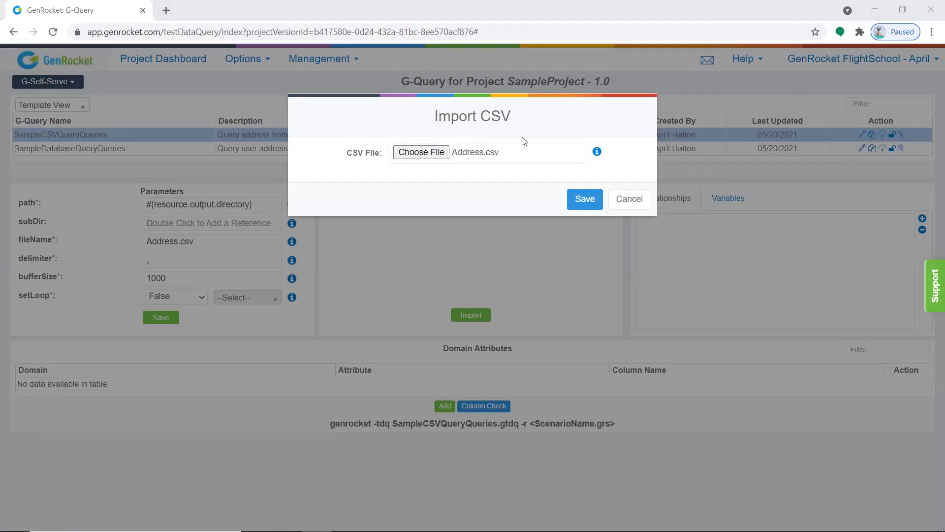
{"action": "left_click", "coordinate": [575, 199]}
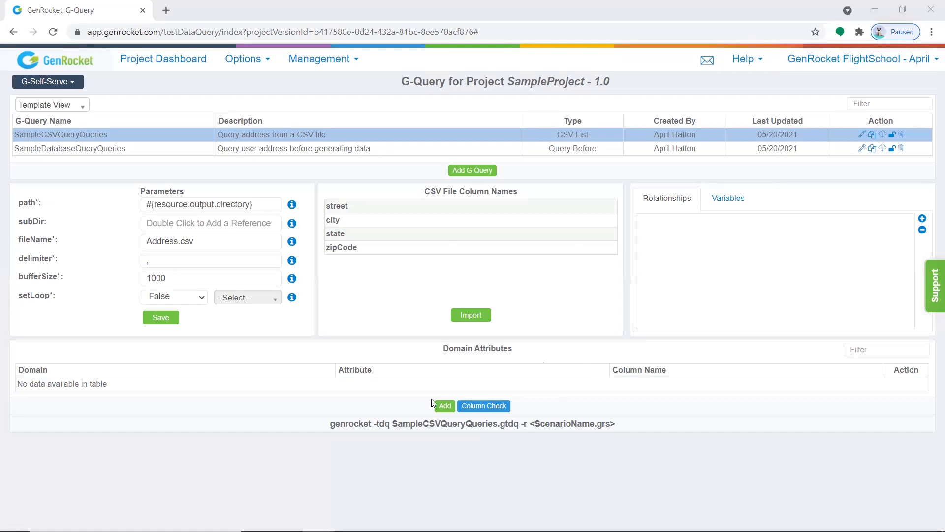
Add a domain attribute mapping from the Address domain's address1 attribute to the street column.
{"action": "left_click", "coordinate": [444, 406]}
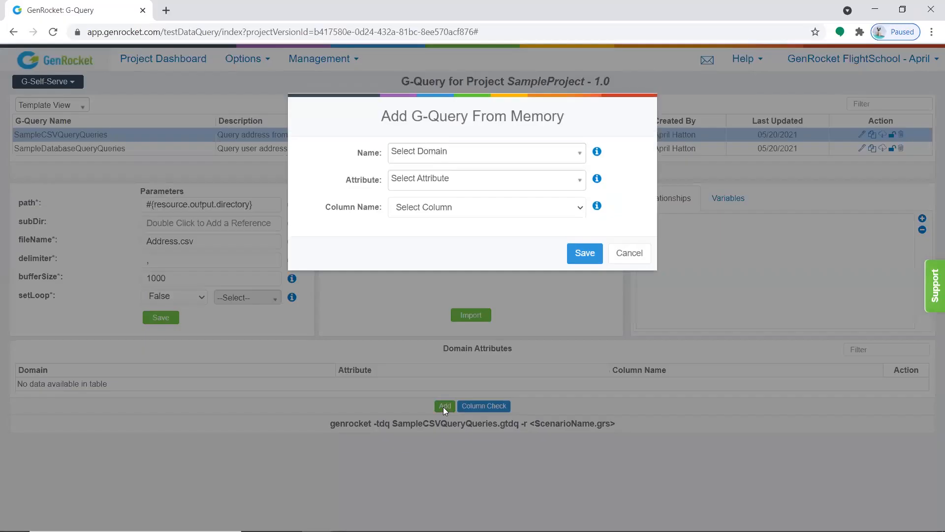
{"action": "left_click", "coordinate": [459, 156]}
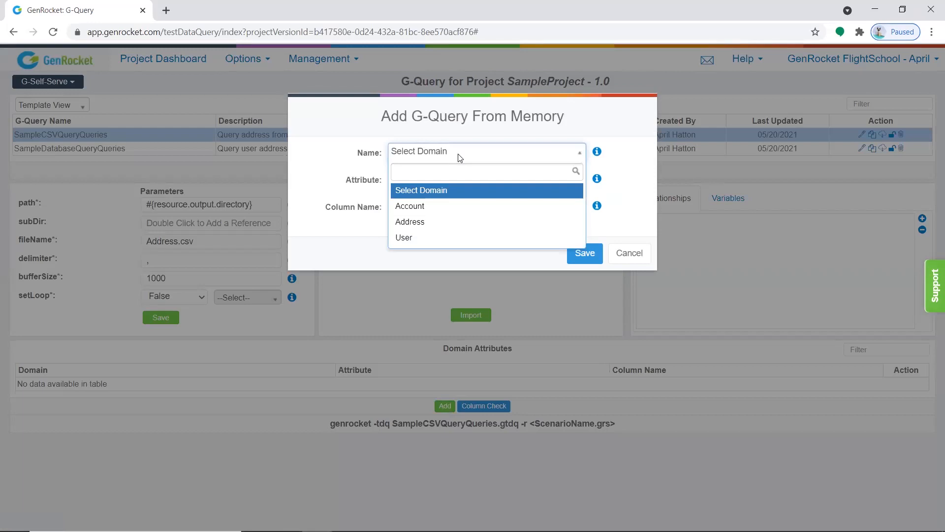
{"action": "left_click", "coordinate": [402, 222]}
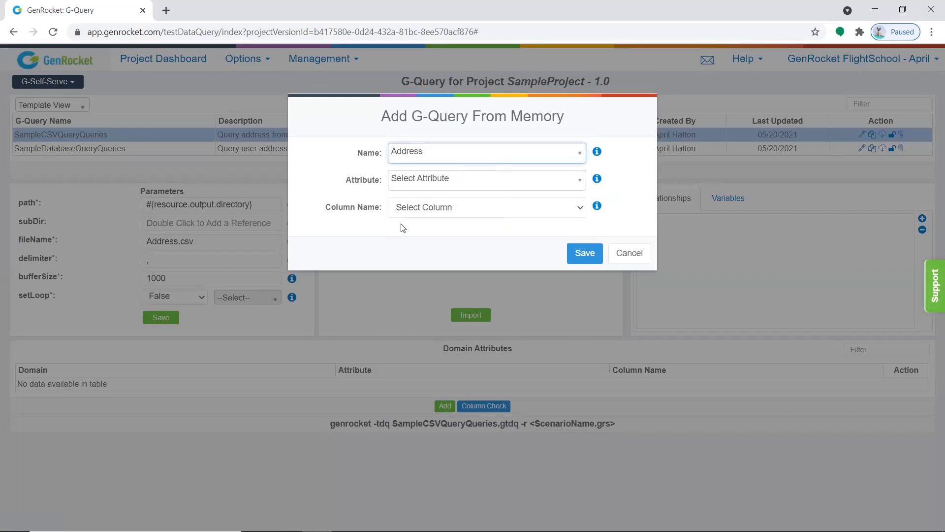
{"action": "left_click", "coordinate": [454, 182]}
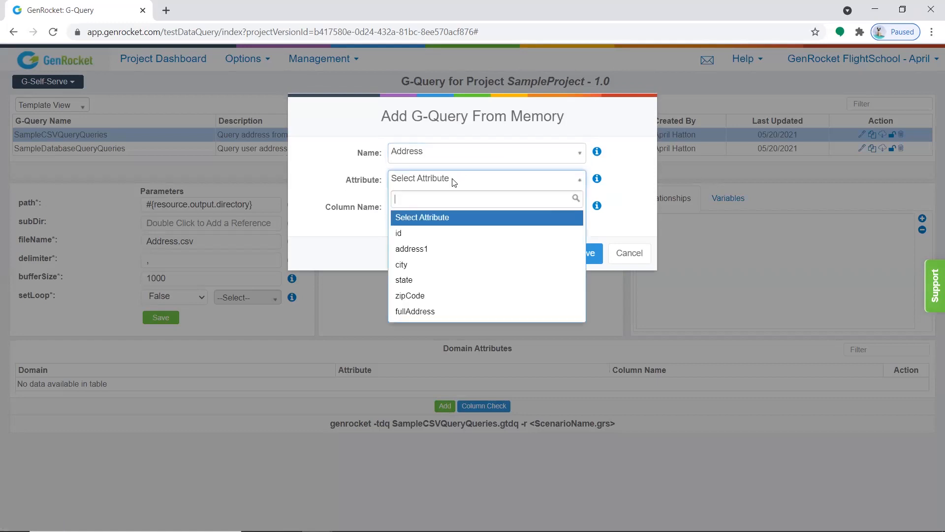
{"action": "left_click", "coordinate": [410, 249]}
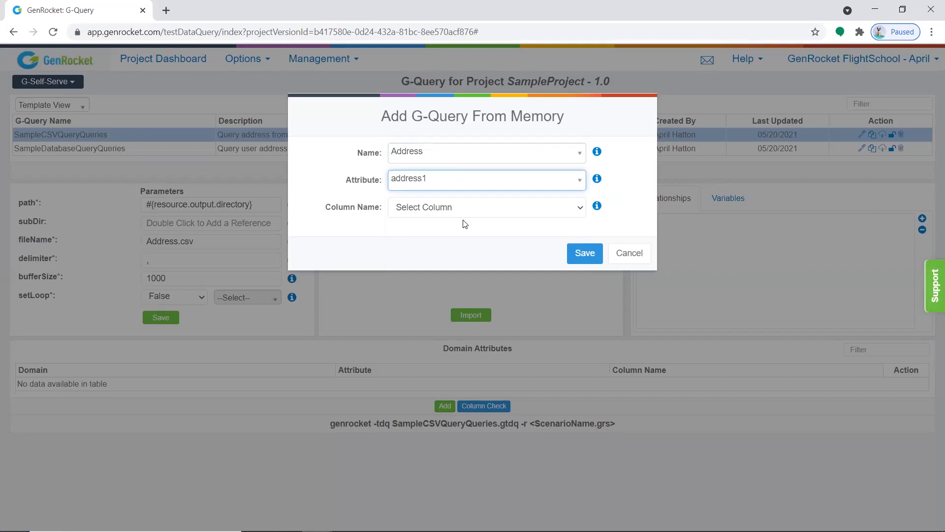
{"action": "left_click", "coordinate": [452, 209]}
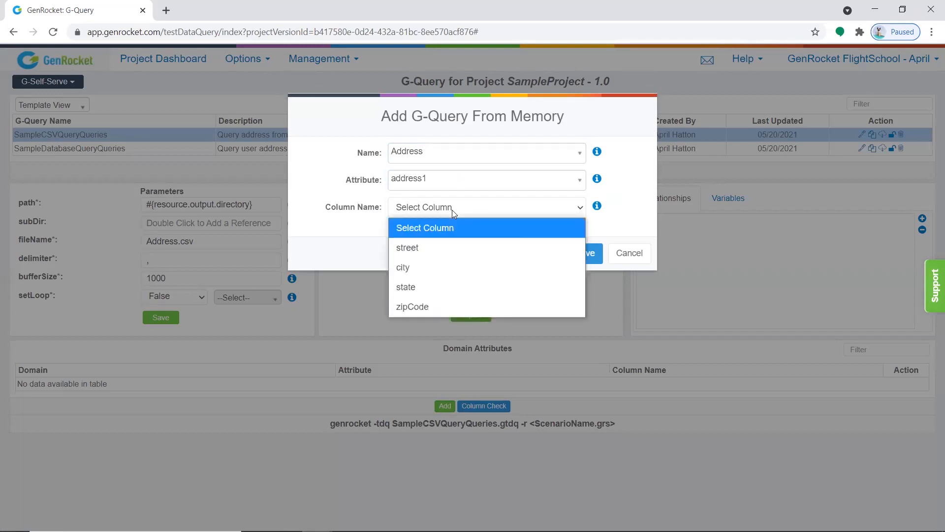
{"action": "left_click", "coordinate": [416, 249]}
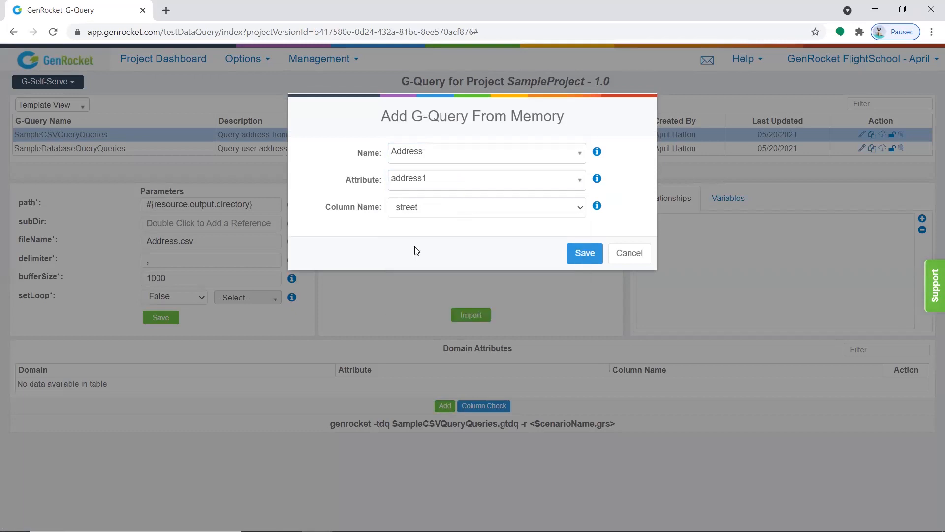
{"action": "left_click", "coordinate": [592, 252]}
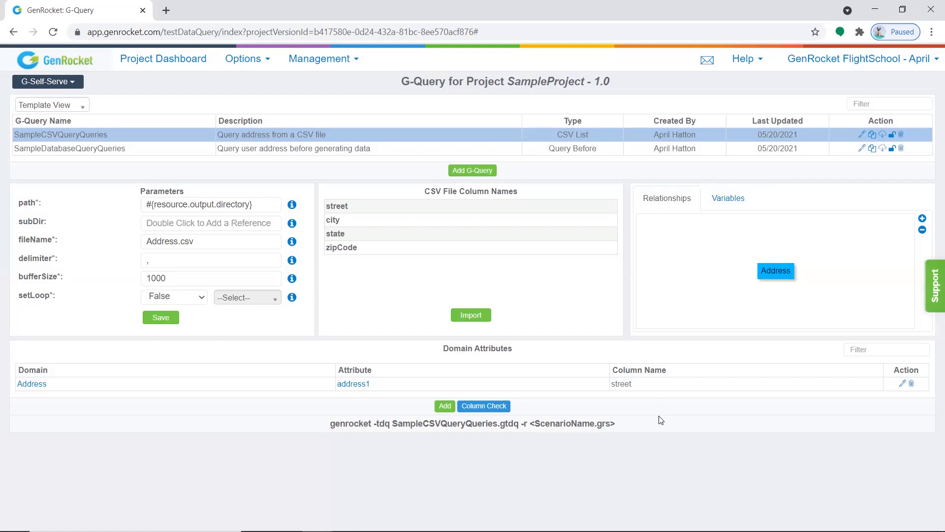
Add a mapping from the Address domain's city attribute to the city column.
{"action": "left_click", "coordinate": [444, 407]}
{"action": "left_click", "coordinate": [443, 180]}
{"action": "left_click", "coordinate": [401, 264]}
{"action": "left_click", "coordinate": [438, 208]}
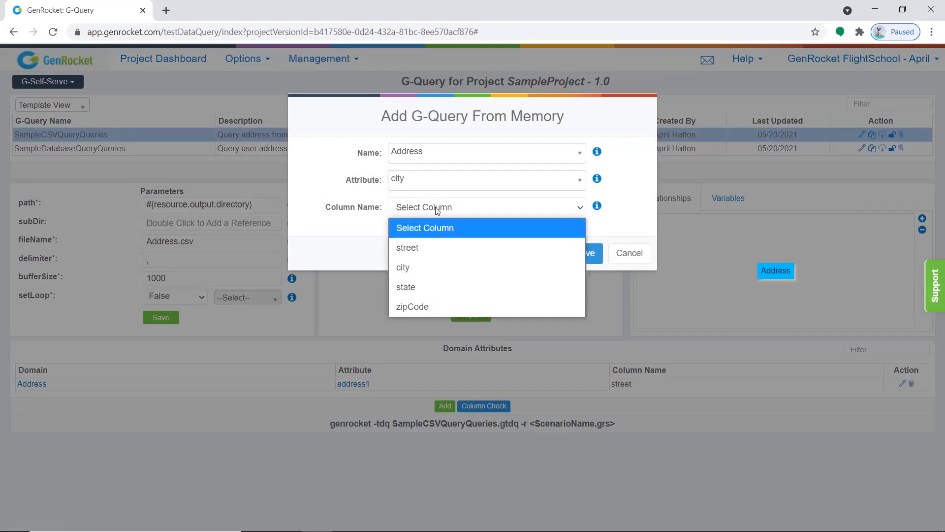
{"action": "left_click", "coordinate": [408, 266]}
{"action": "left_click", "coordinate": [587, 253]}
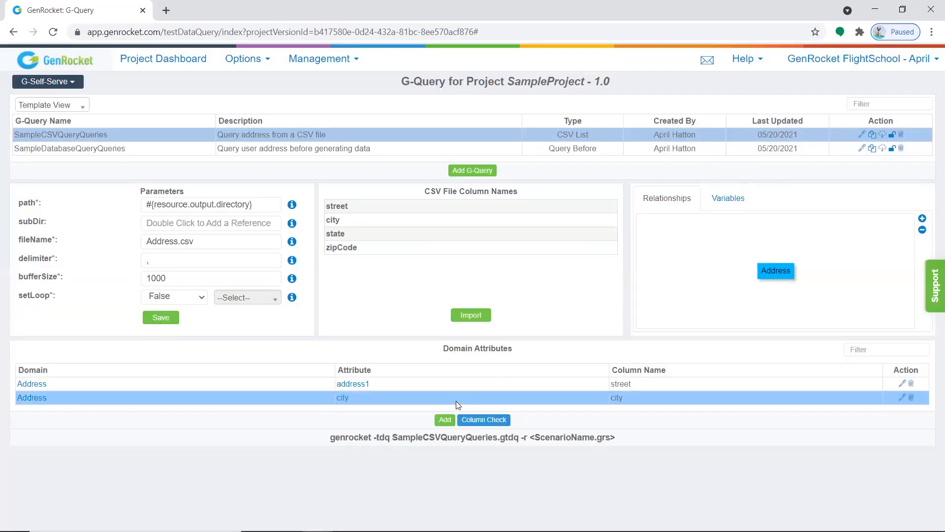
Add a mapping from the Address domain's state attribute to the state column.
{"action": "left_click", "coordinate": [445, 419]}
{"action": "left_click", "coordinate": [404, 281]}
{"action": "left_click", "coordinate": [451, 210]}
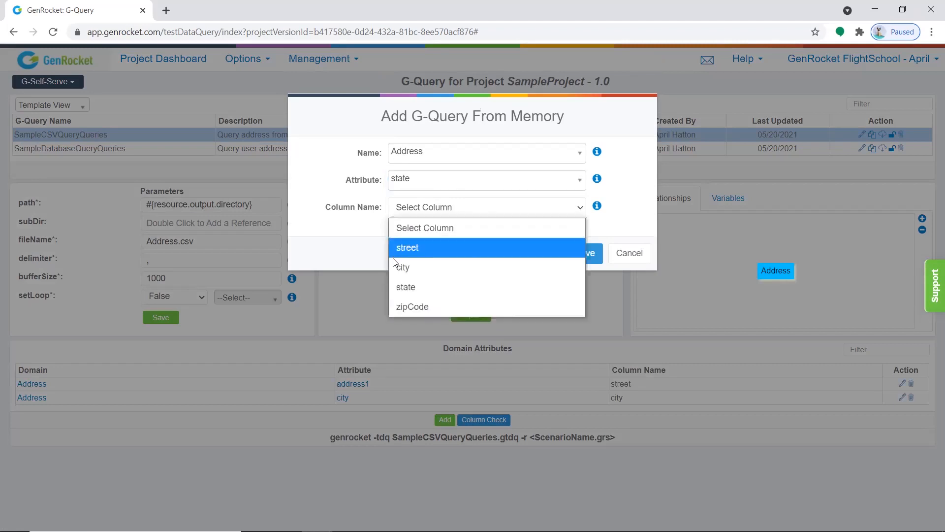
{"action": "left_click", "coordinate": [406, 286]}
{"action": "left_click", "coordinate": [579, 254]}
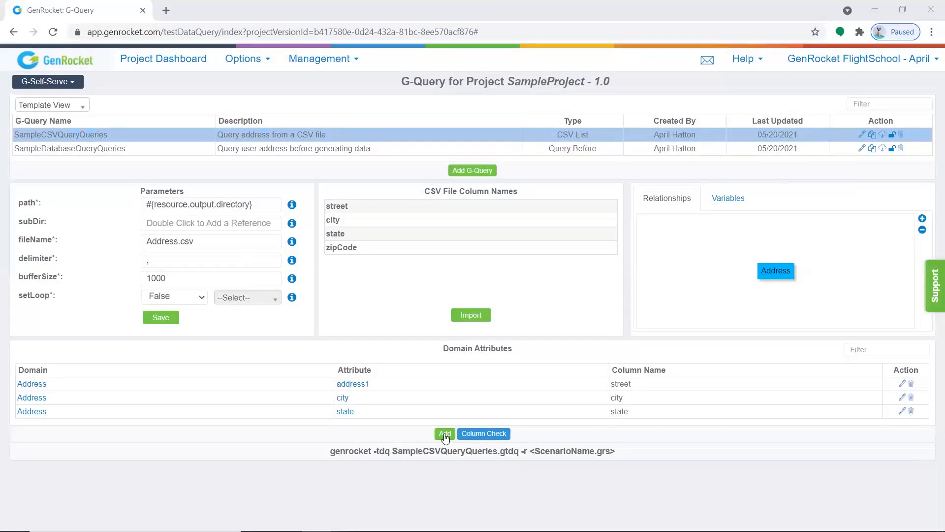
Map the Address domain's zipCode attribute to the zipCode column, and run the column check on the mappings.
{"action": "left_click", "coordinate": [445, 434]}
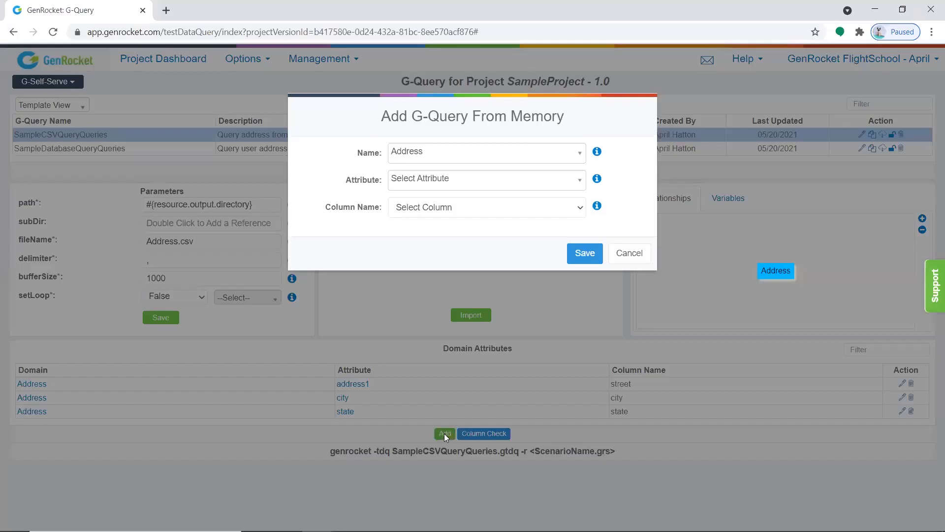
{"action": "left_click", "coordinate": [473, 181]}
{"action": "left_click", "coordinate": [413, 296]}
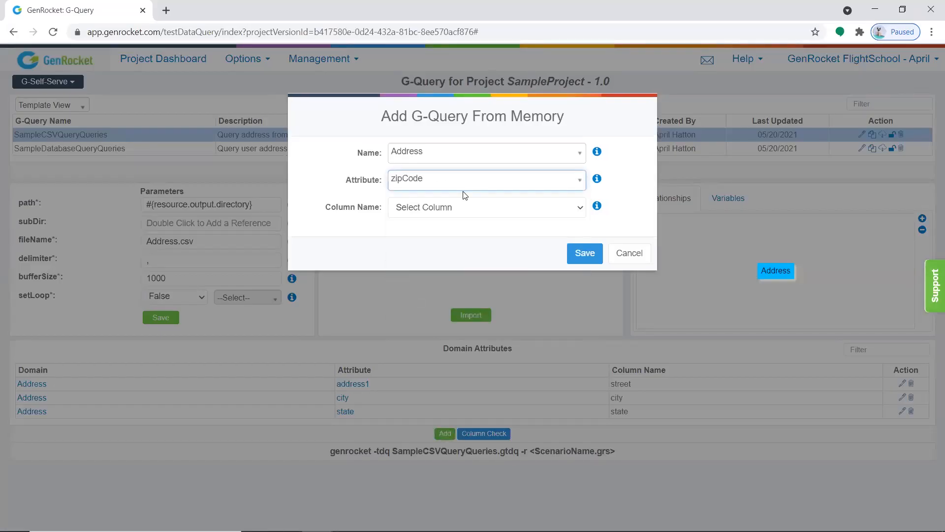
{"action": "left_click", "coordinate": [453, 207]}
{"action": "left_click", "coordinate": [416, 301]}
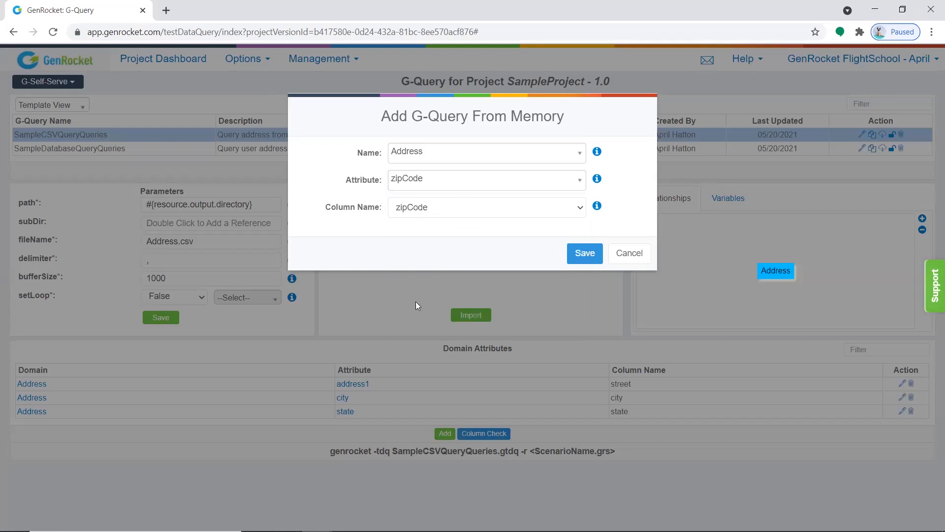
{"action": "left_click", "coordinate": [578, 256]}
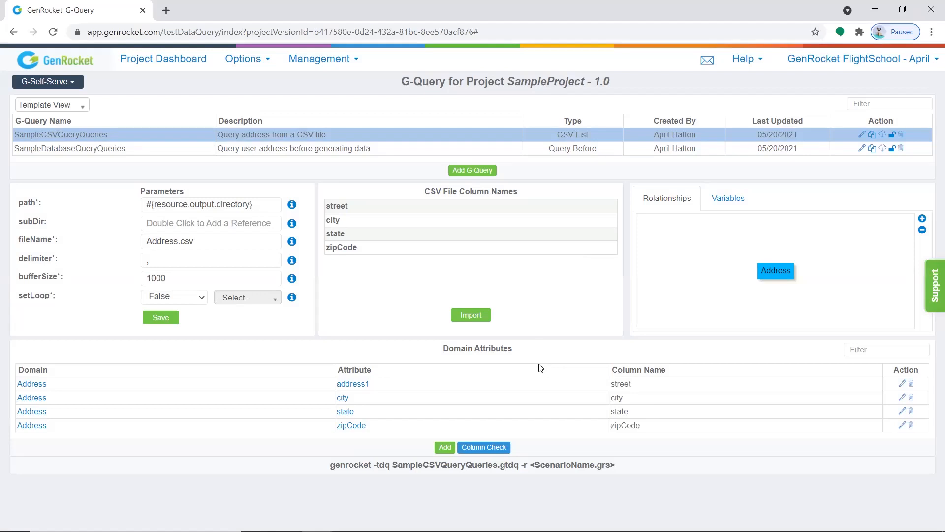
{"action": "left_click", "coordinate": [494, 448]}
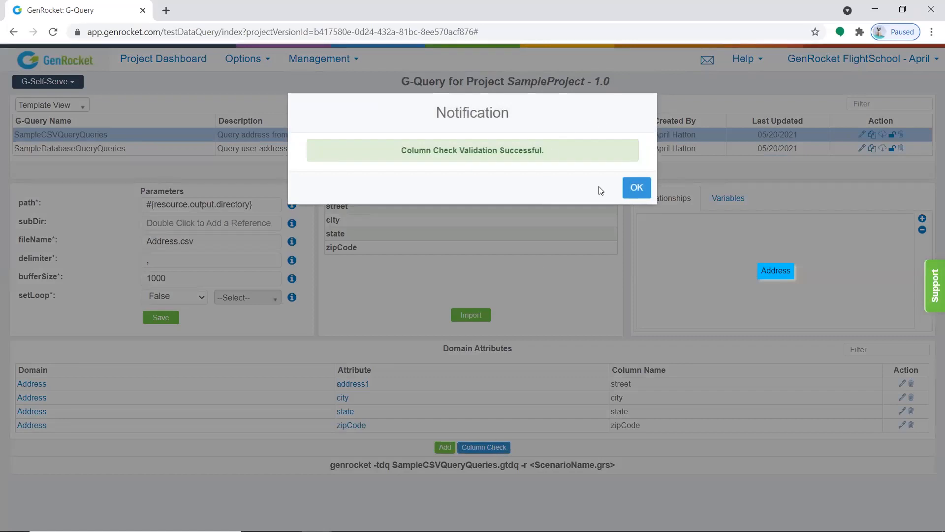
{"action": "left_click", "coordinate": [635, 187]}
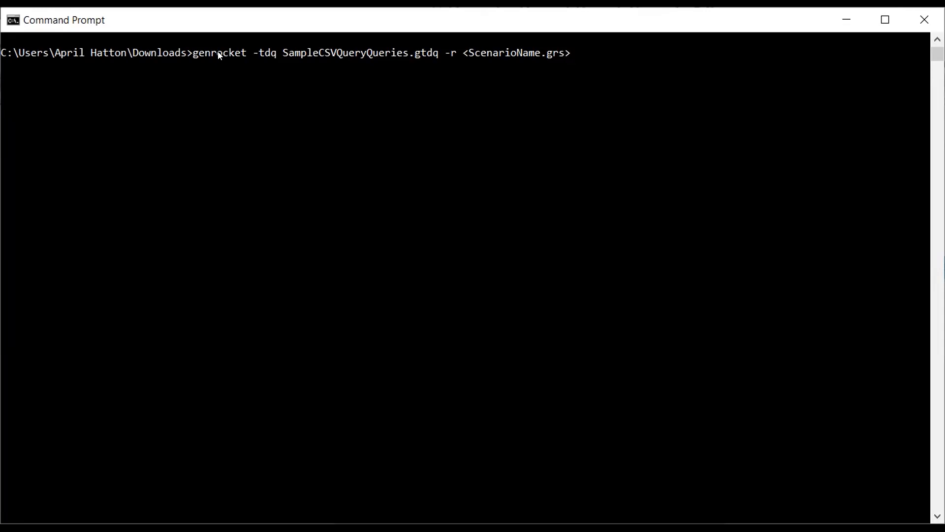
In Command Prompt, replace the <ScenarioName.grs> placeholder with AddressScenario.grs and run the genrocket command for SampleCSVQueryQueries.gtdq.
{"action": "key", "text": "BackSpace"}
{"action": "key", "text": "BackSpace"}
{"action": "key", "text": "BackSpace"}
{"action": "key", "text": "BackSpace"}
{"action": "key", "text": "BackSpace"}
{"action": "key", "text": "BackSpace"}
{"action": "key", "text": "BackSpace"}
{"action": "key", "text": "BackSpace"}
{"action": "key", "text": "BackSpace"}
{"action": "key", "text": "BackSpace"}
{"action": "key", "text": "BackSpace"}
{"action": "key", "text": "BackSpace"}
{"action": "key", "text": "BackSpace"}
{"action": "key", "text": "BackSpace"}
{"action": "key", "text": "BackSpace"}
{"action": "key", "text": "BackSpace"}
{"action": "key", "text": "BackSpace"}
{"action": "key", "text": "BackSpace"}
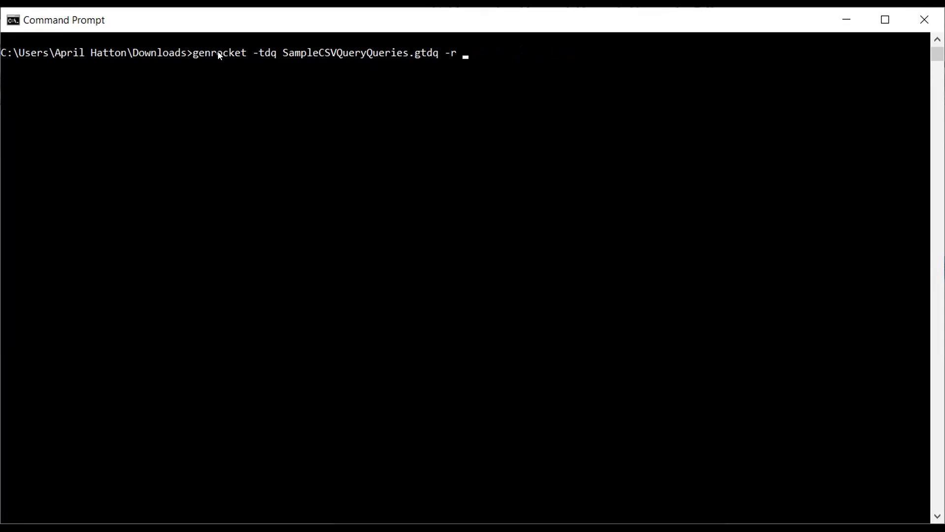
{"action": "type", "text": "A"}
{"action": "key", "text": "Tab"}
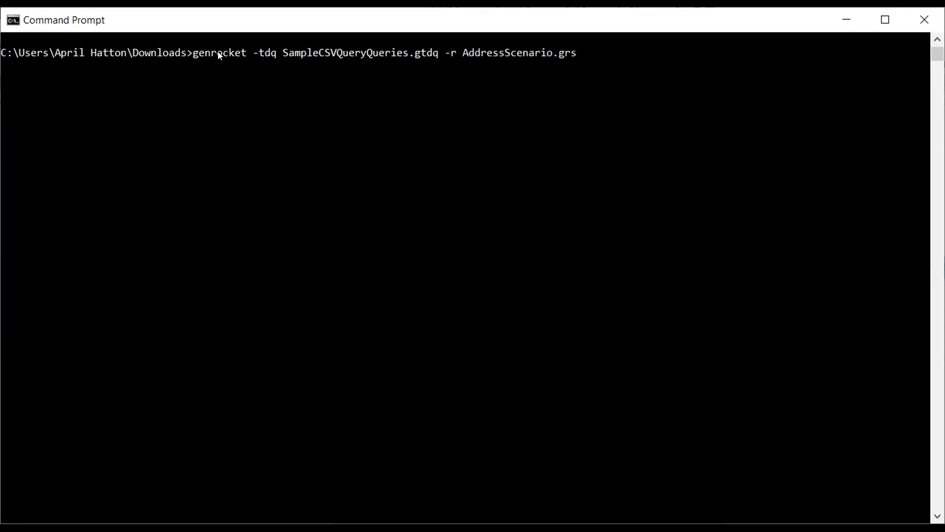
{"action": "key", "text": "Return"}
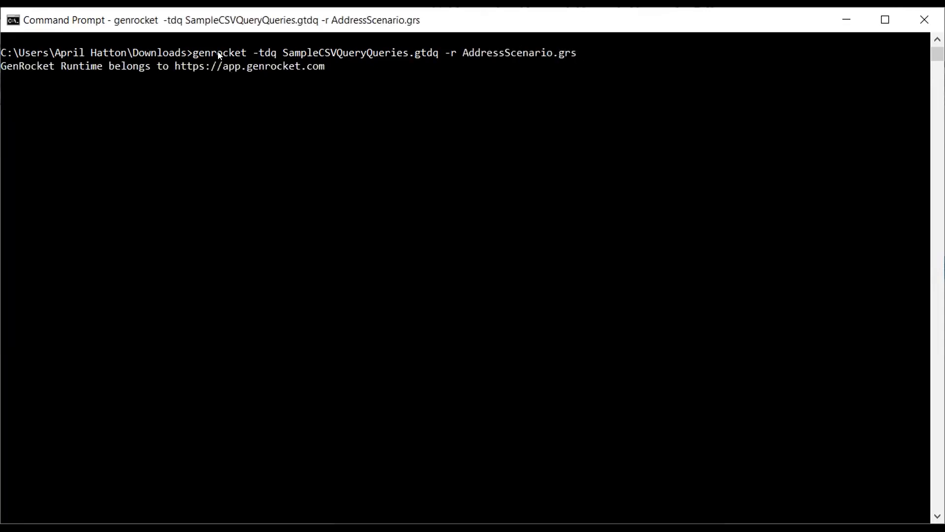